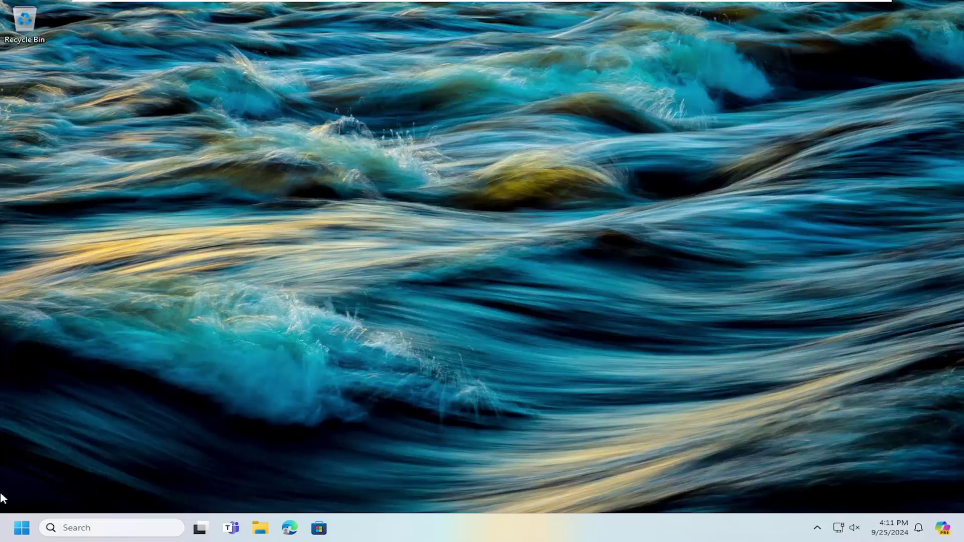
Step: Launch Settings from Start and go to Personalization > Background
{"action": "left_click", "coordinate": [20, 528]}
{"action": "type", "text": "s"}
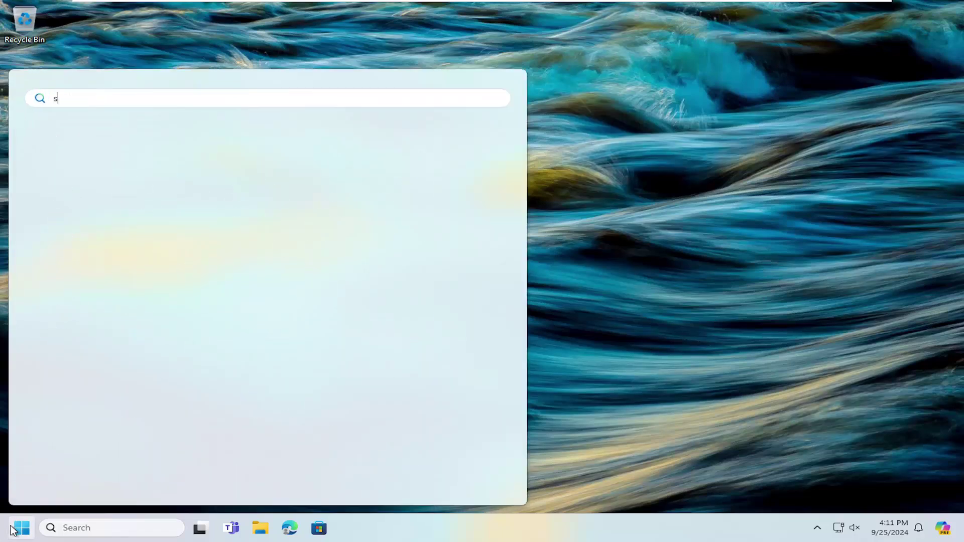
{"action": "type", "text": "ettings"}
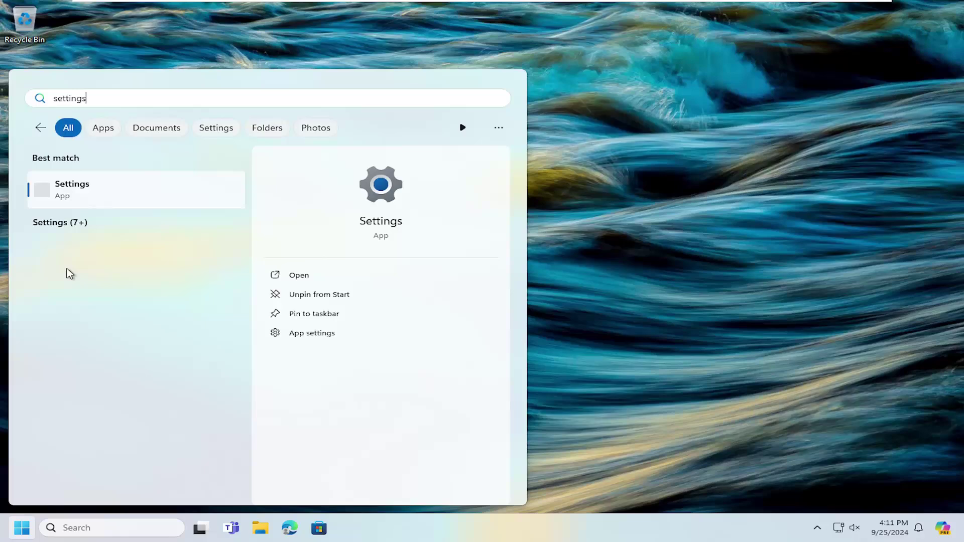
{"action": "left_click", "coordinate": [103, 191]}
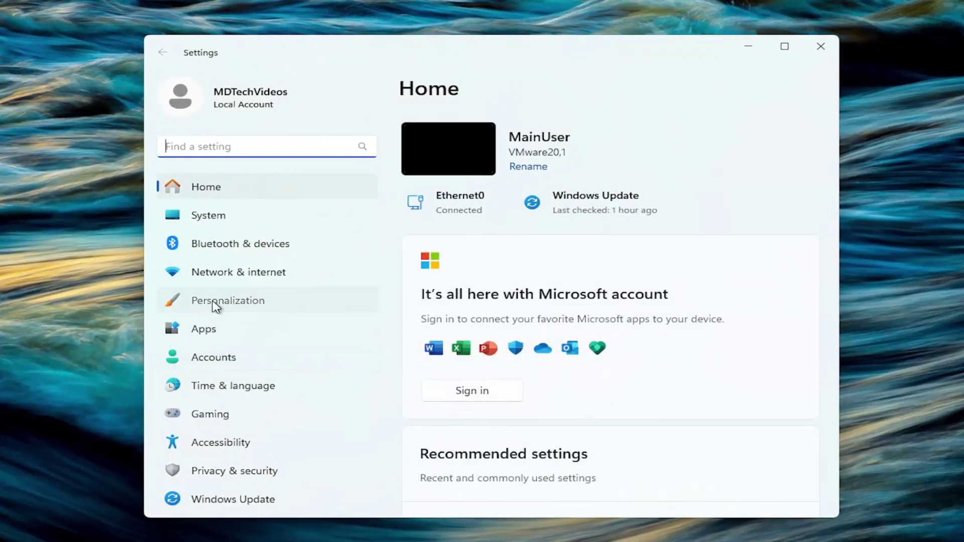
{"action": "left_click", "coordinate": [216, 306]}
{"action": "scroll", "coordinate": [550, 248], "scroll_direction": "down", "scroll_amount": 3}
{"action": "scroll", "coordinate": [497, 311], "scroll_direction": "down", "scroll_amount": 2}
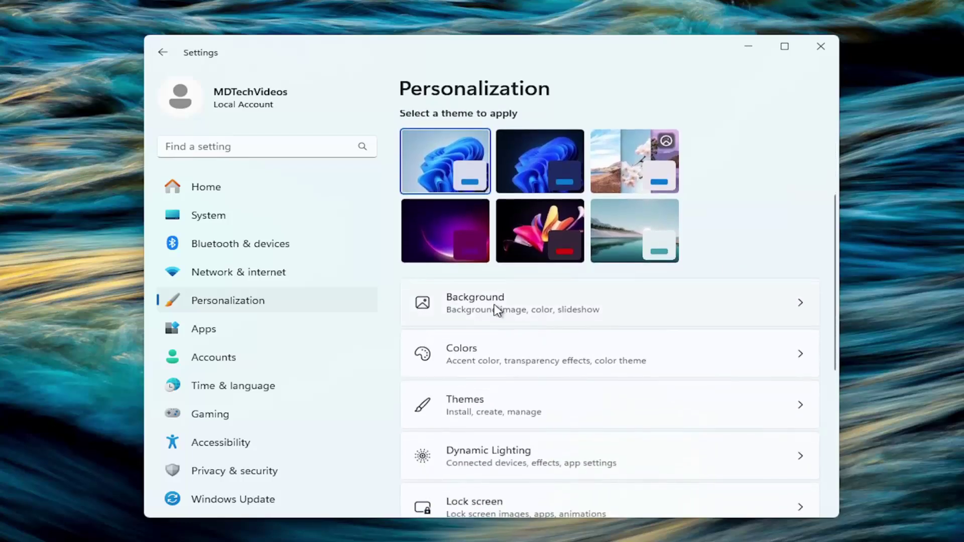
{"action": "left_click", "coordinate": [474, 308]}
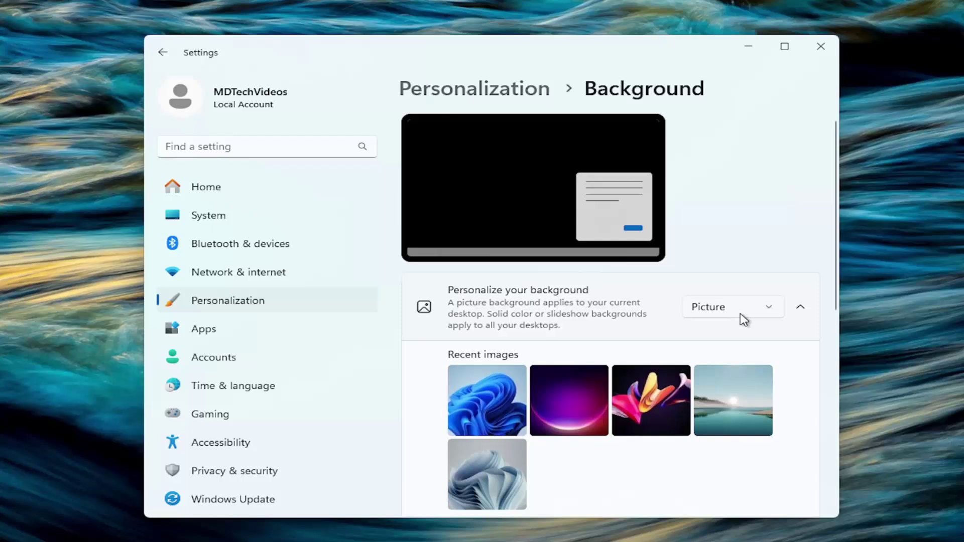
Step: Switch the desktop background type to Slideshow
{"action": "left_click", "coordinate": [768, 309]}
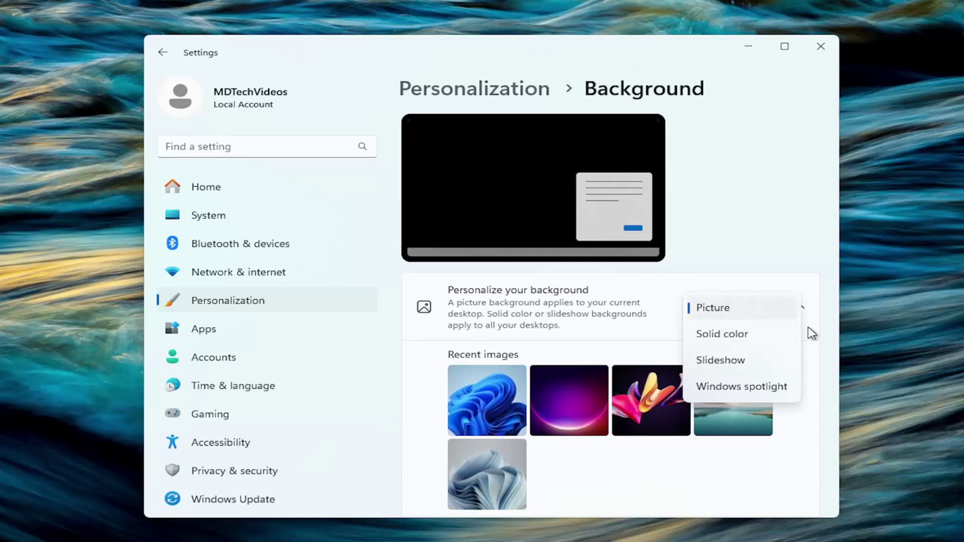
{"action": "left_click", "coordinate": [824, 294]}
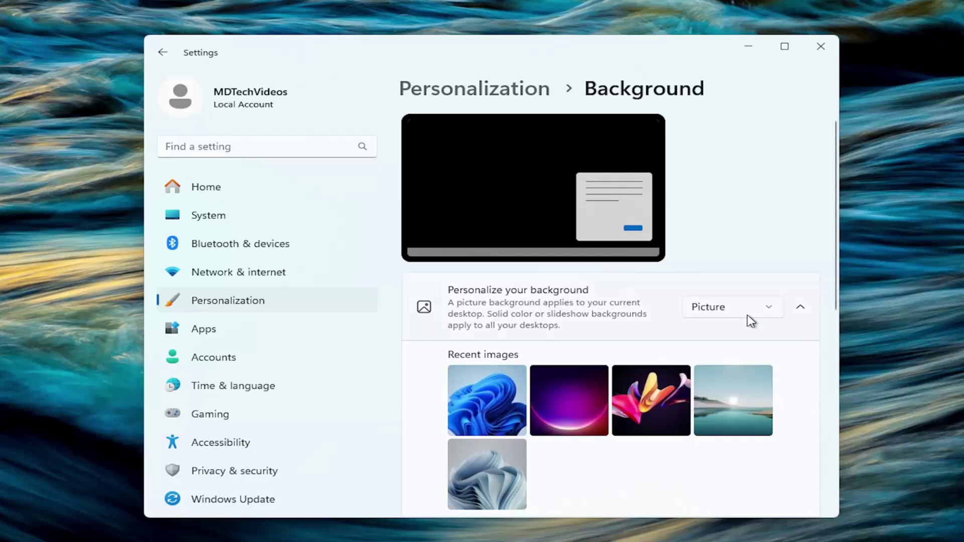
{"action": "left_click", "coordinate": [750, 315]}
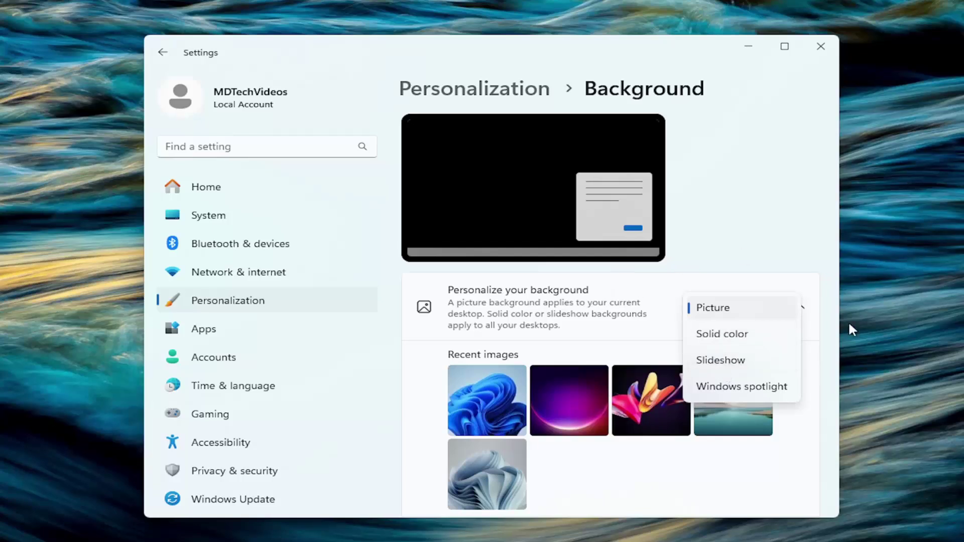
{"action": "left_click", "coordinate": [721, 360]}
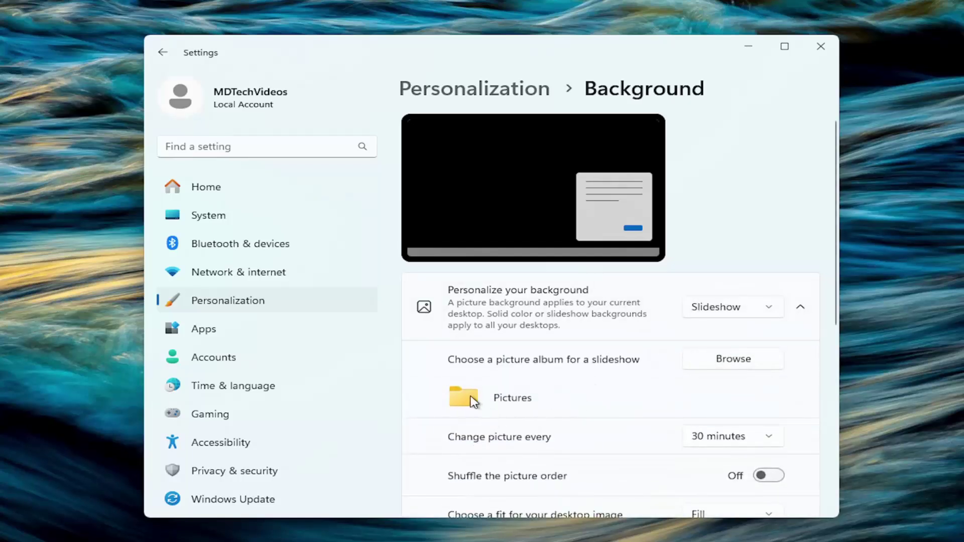
Step: Switch the background type back to Picture and close Settings
{"action": "left_click", "coordinate": [754, 308]}
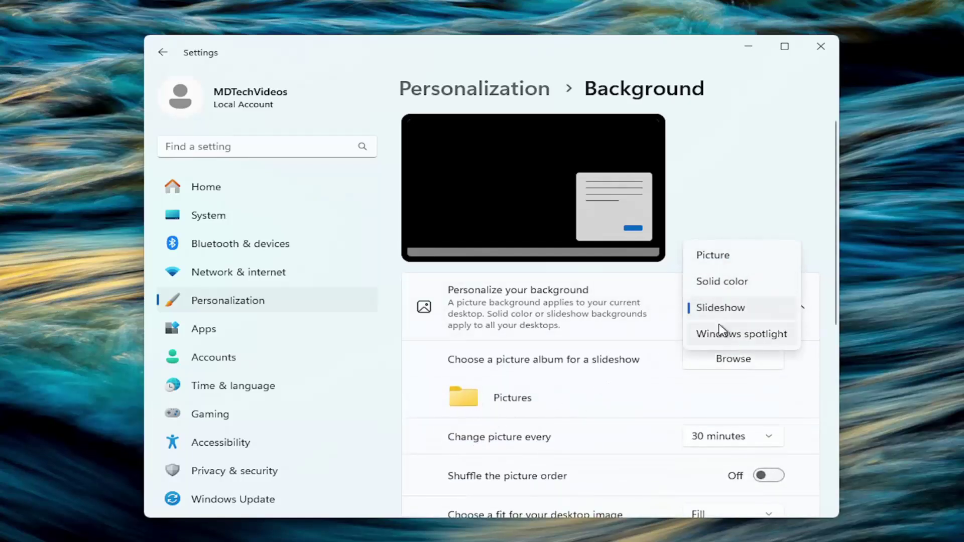
{"action": "left_click", "coordinate": [712, 255]}
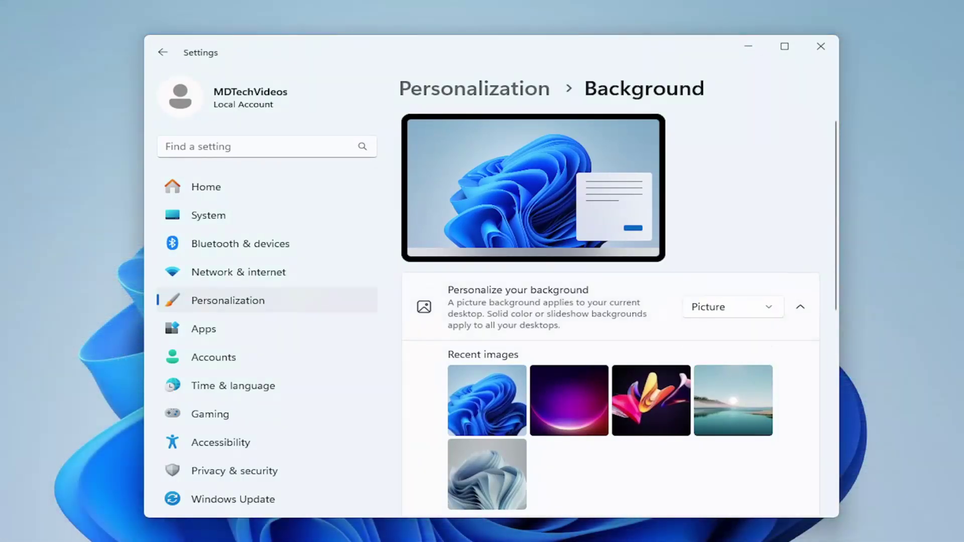
{"action": "left_click", "coordinate": [706, 311]}
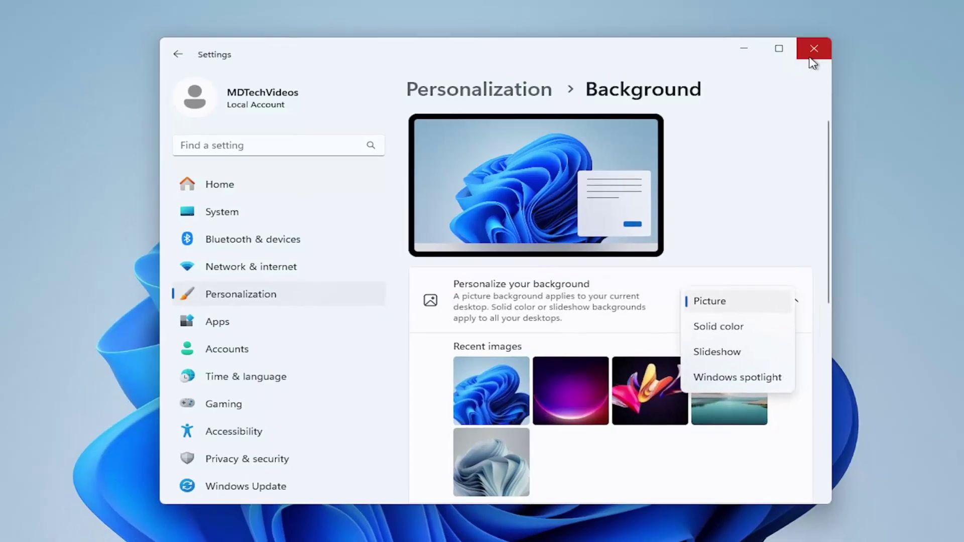
{"action": "left_click", "coordinate": [821, 46]}
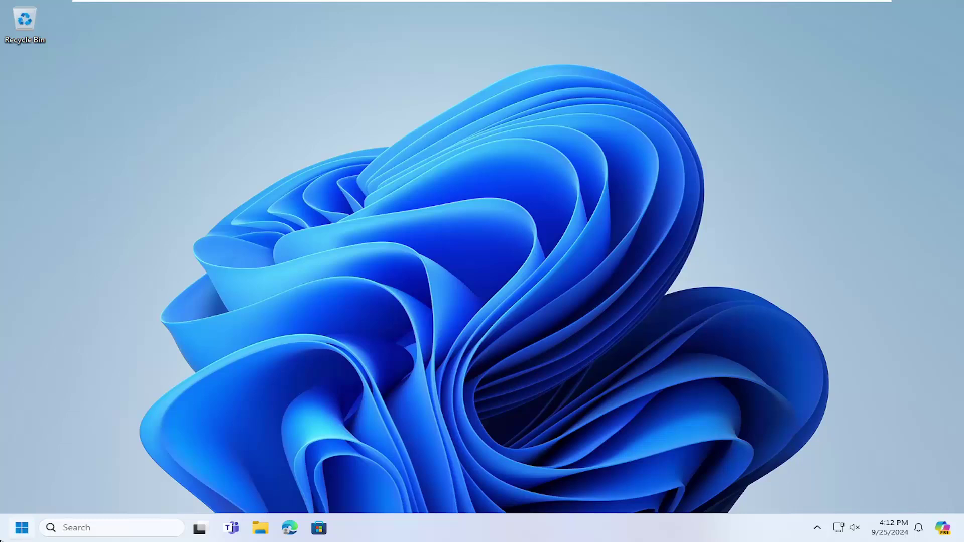
Step: Launch Command Prompt from Start as administrator and approve the UAC prompt
{"action": "left_click", "coordinate": [21, 528]}
{"action": "type", "text": "cmd"}
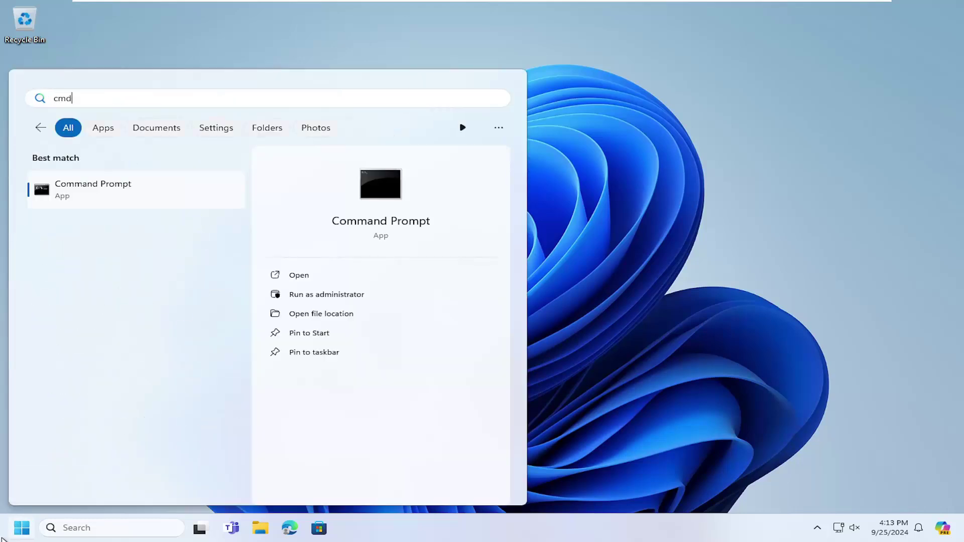
{"action": "right_click", "coordinate": [87, 192]}
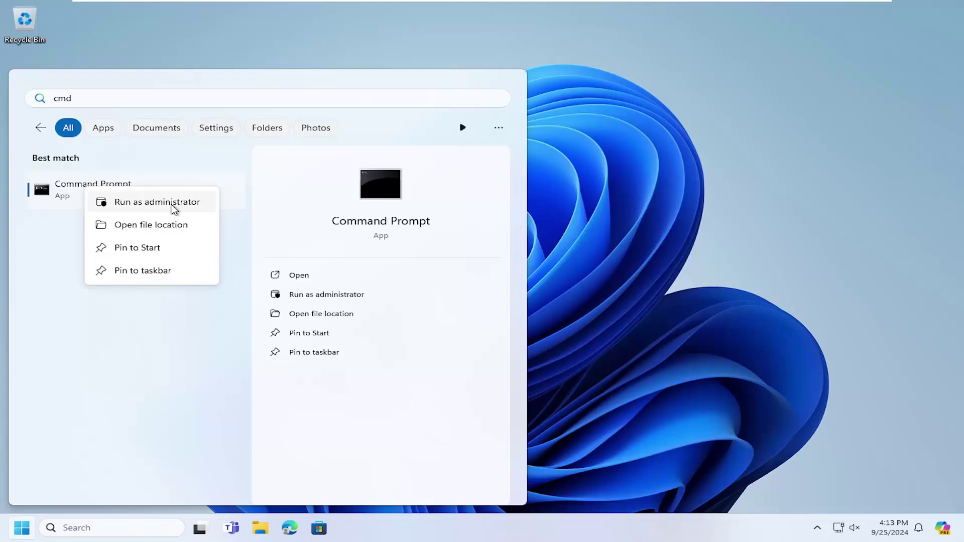
{"action": "left_click", "coordinate": [175, 205]}
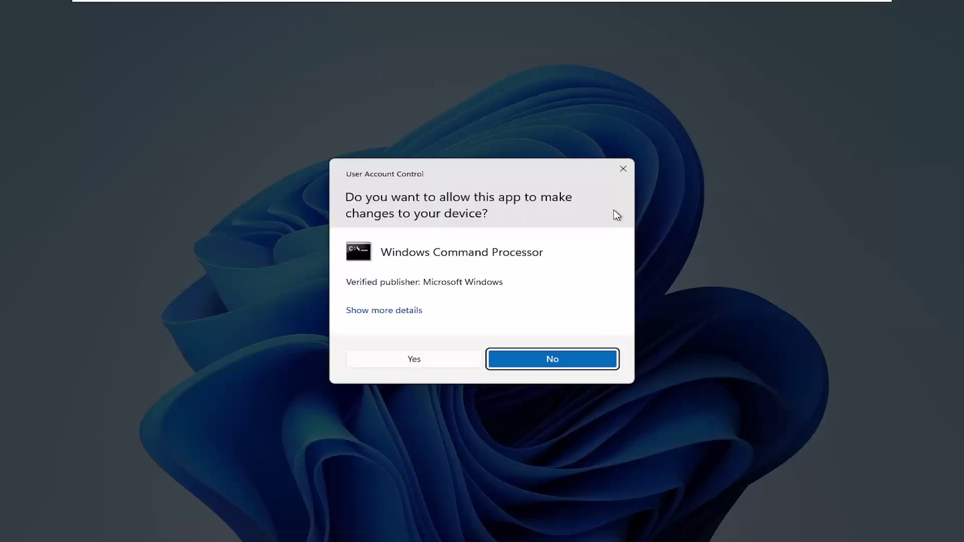
{"action": "left_click", "coordinate": [452, 362]}
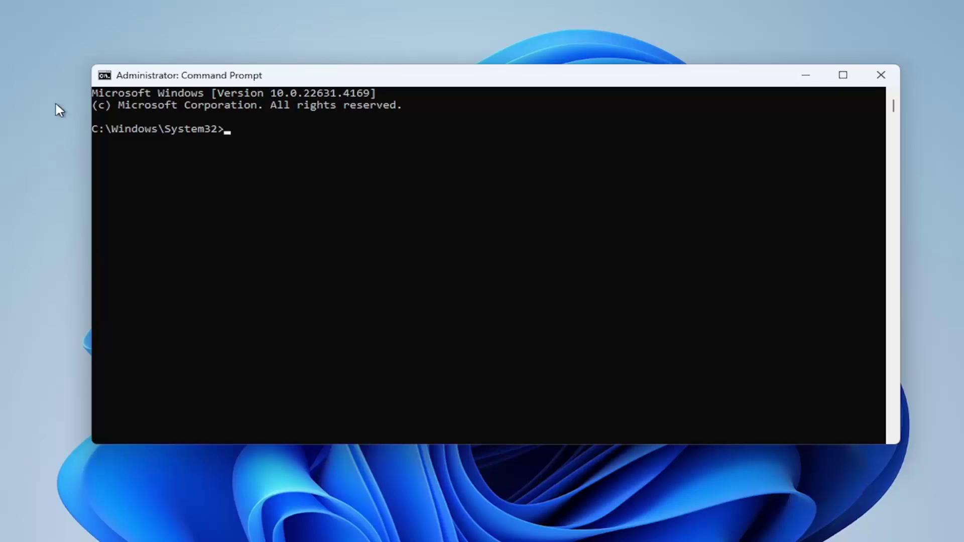
Step: Paste and run the REG ADD command setting the HideDesktopIcons\NewStartPanel value to 1
{"action": "right_click", "coordinate": [453, 77]}
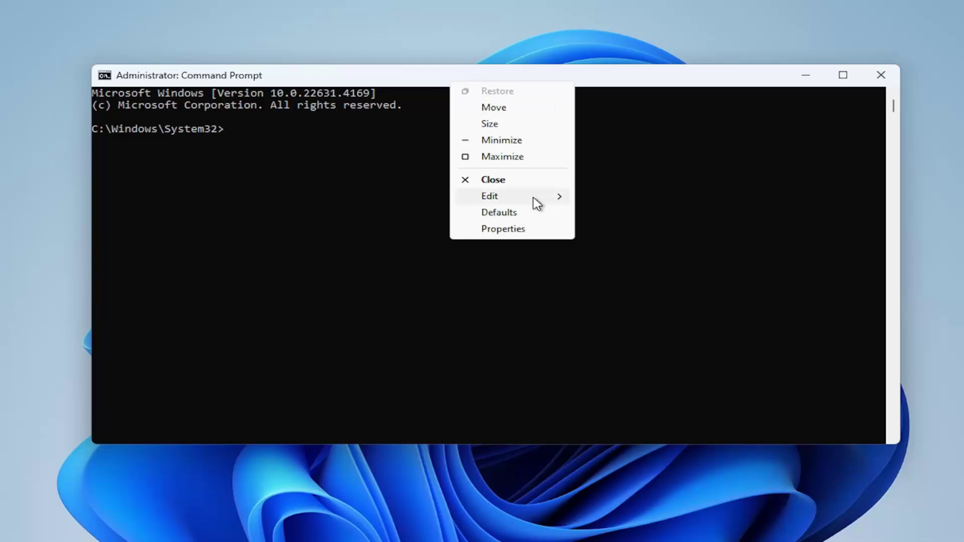
{"action": "mouse_move", "coordinate": [490, 197]}
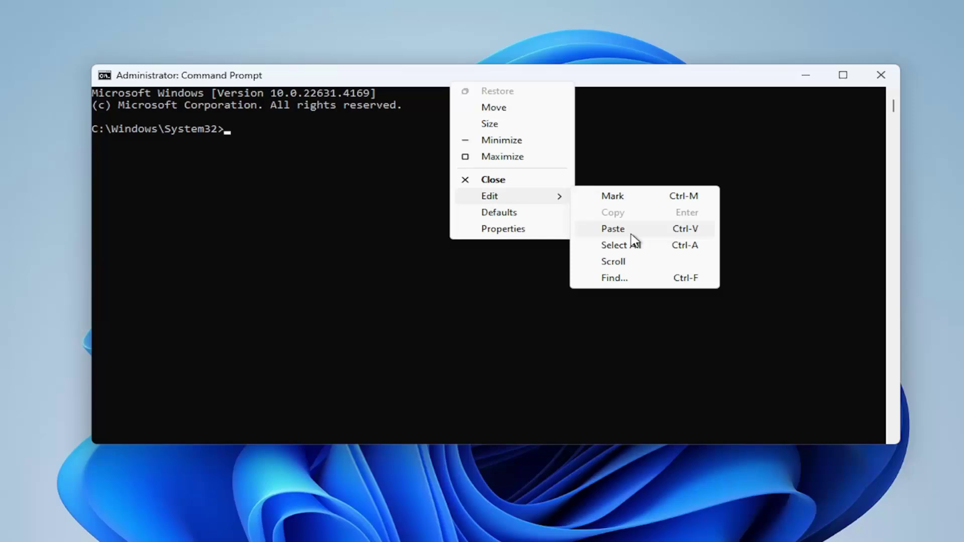
{"action": "left_click", "coordinate": [635, 239]}
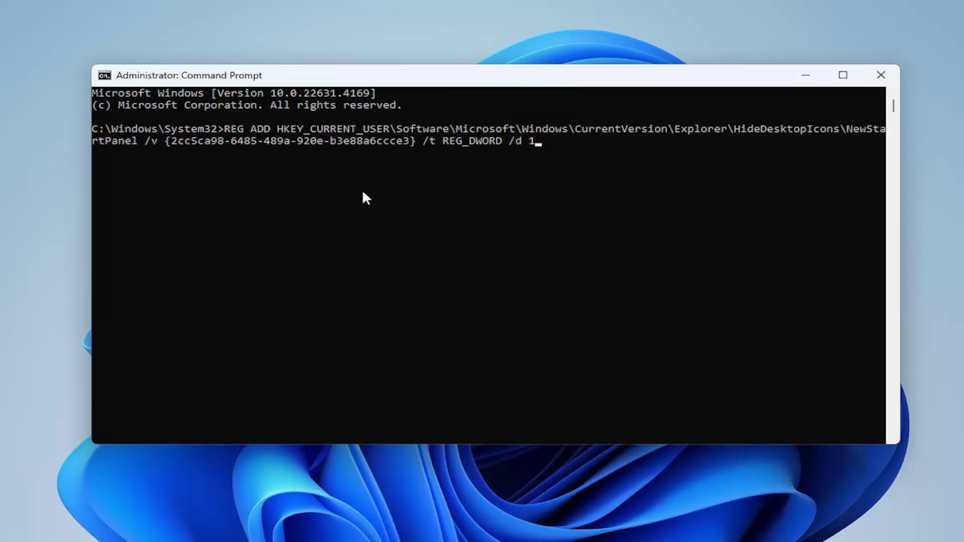
{"action": "key", "text": "Return"}
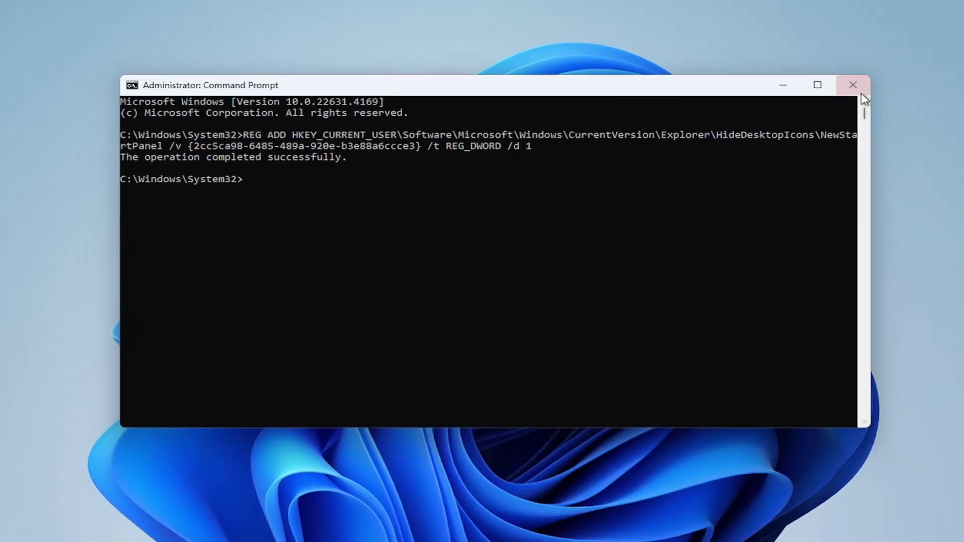
Step: Close Command Prompt and restart the computer from the Start right-click menu
{"action": "left_click", "coordinate": [853, 85]}
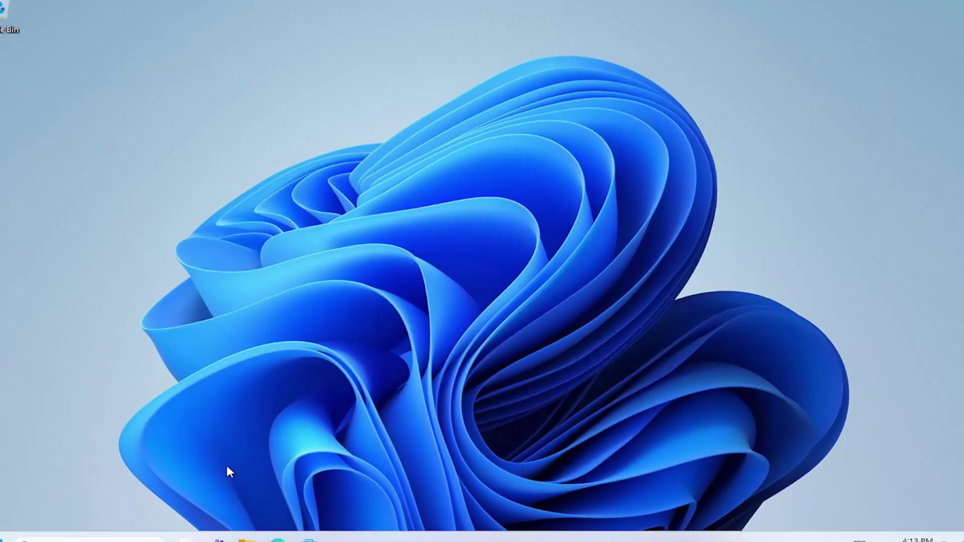
{"action": "right_click", "coordinate": [21, 527]}
{"action": "left_click", "coordinate": [119, 482]}
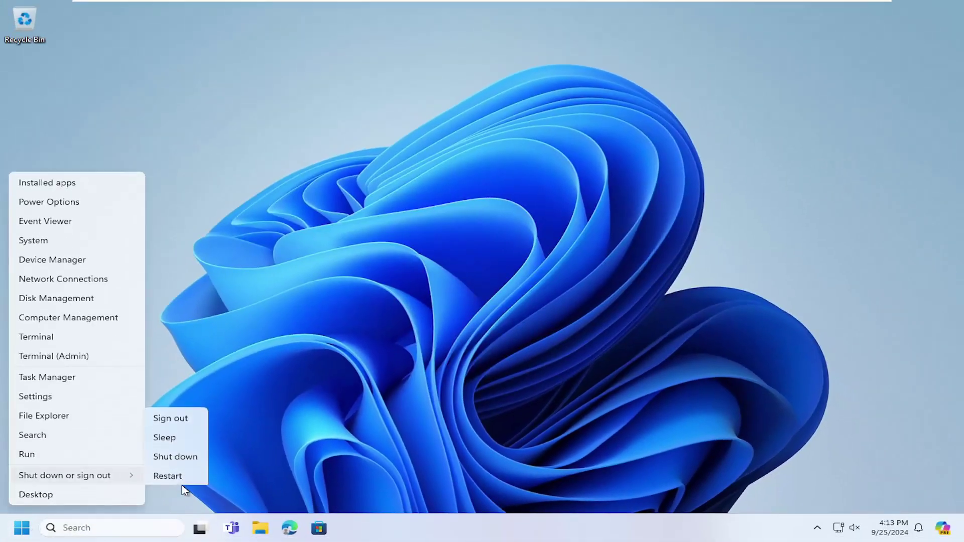